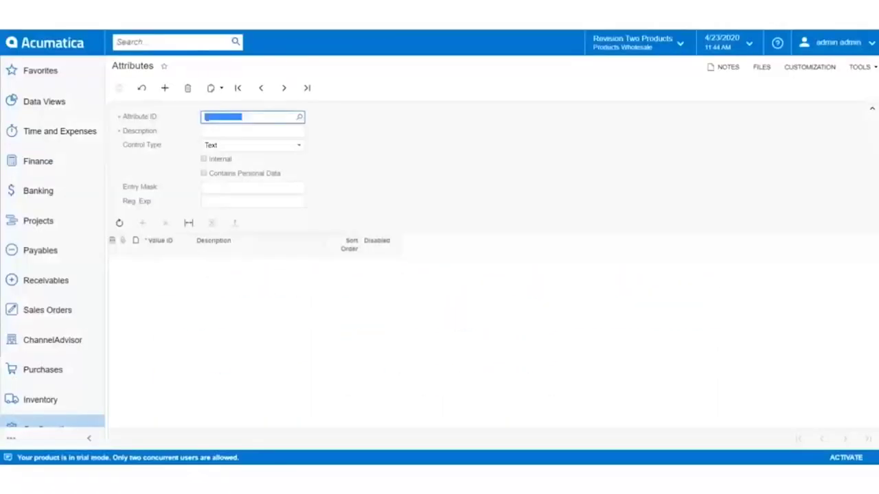
- Save a new attribute with ID TOPIMAGE and description 'Top Image'
text(TCPIMAGE)
key(Tab)
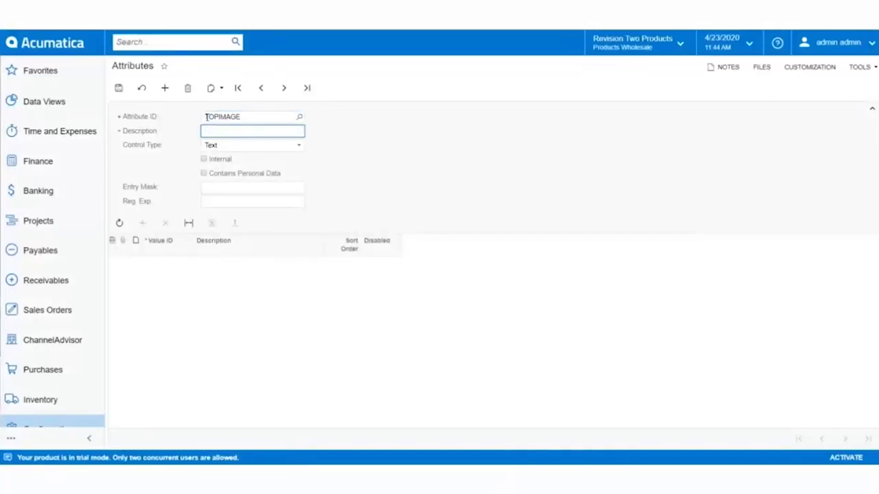
text(Top Image)
click(118, 88)
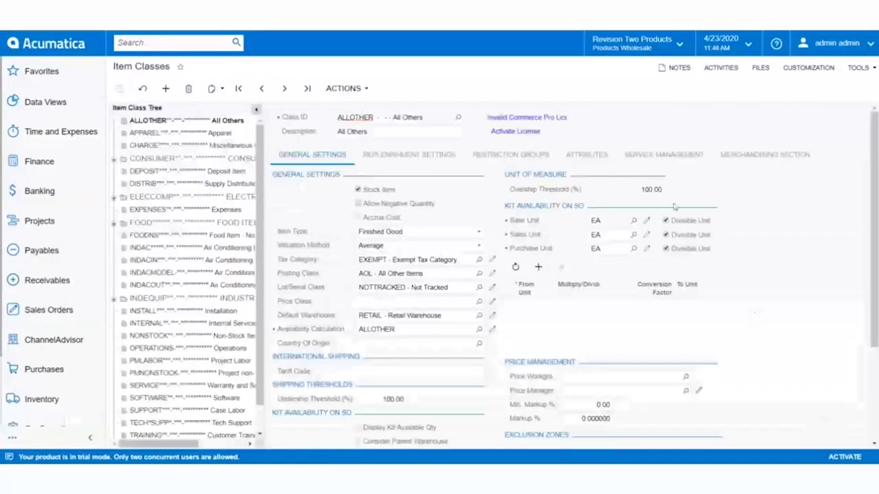
- Add a TOPIMAGE row to the All Others class's attributes list and save the class
click(586, 155)
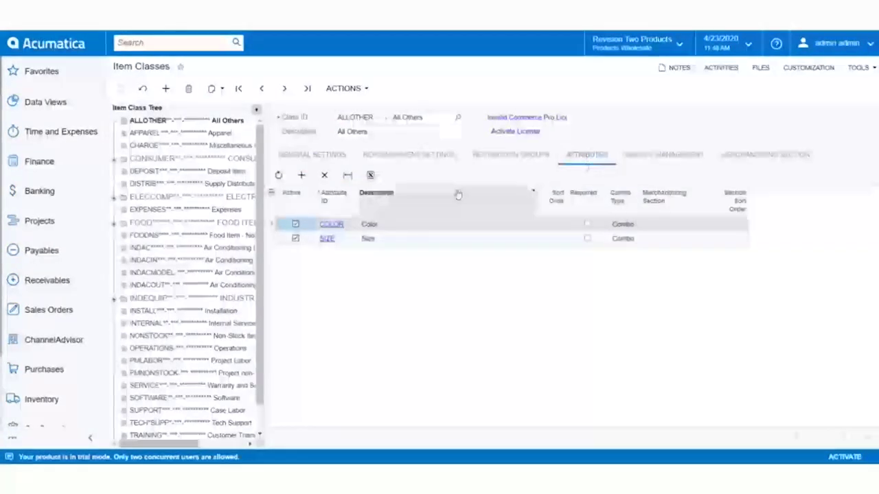
click(301, 175)
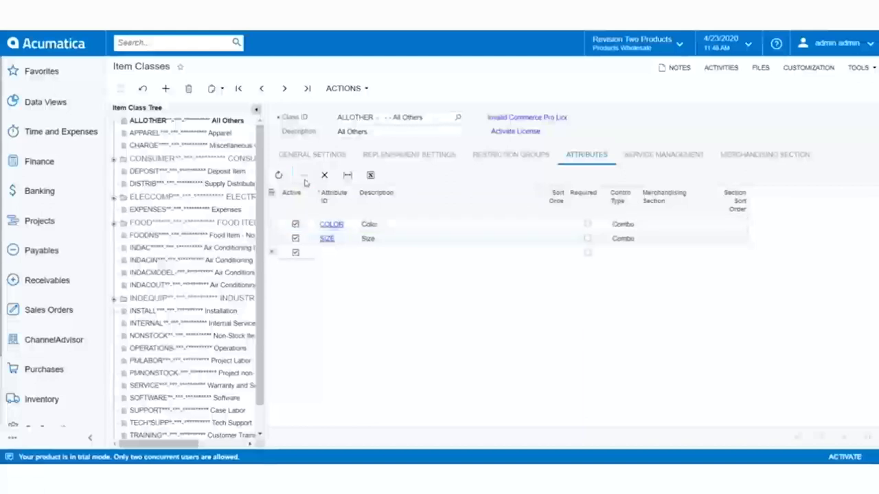
click(323, 251)
text(TOP)
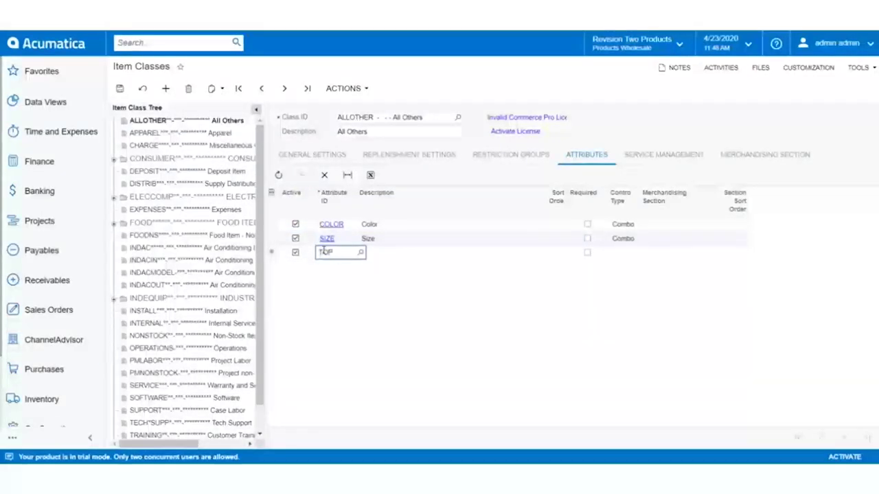
click(335, 270)
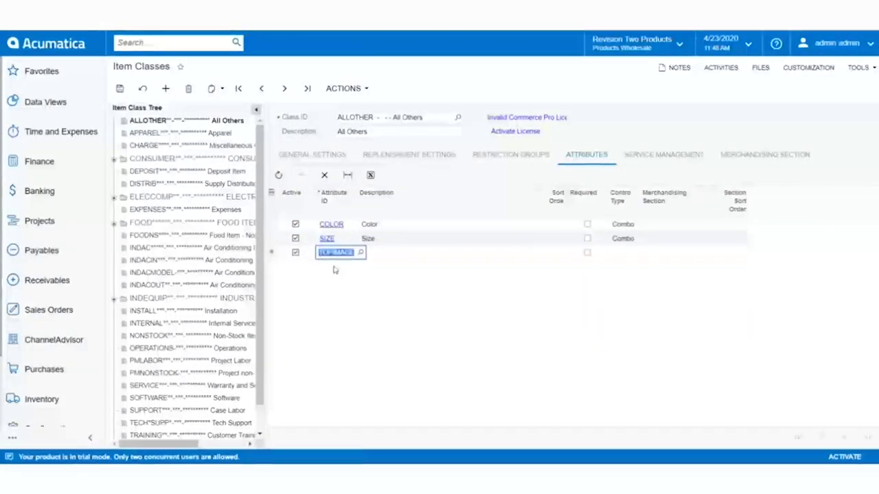
key(Tab)
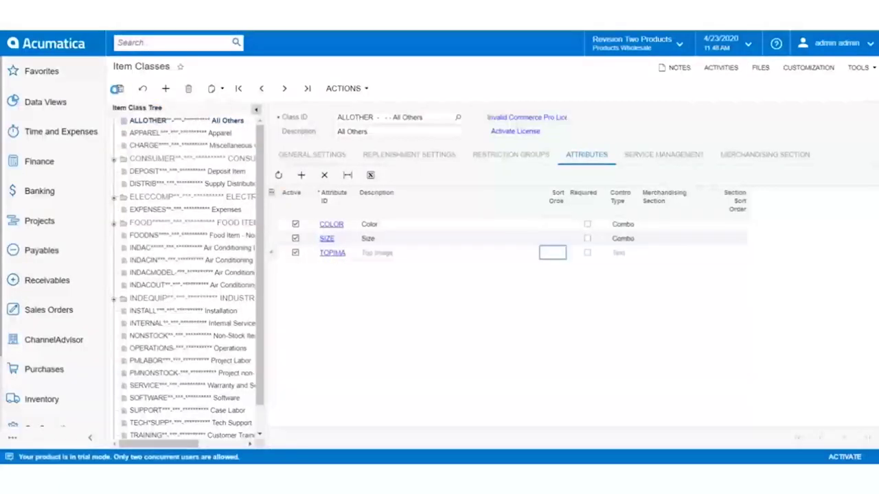
click(117, 89)
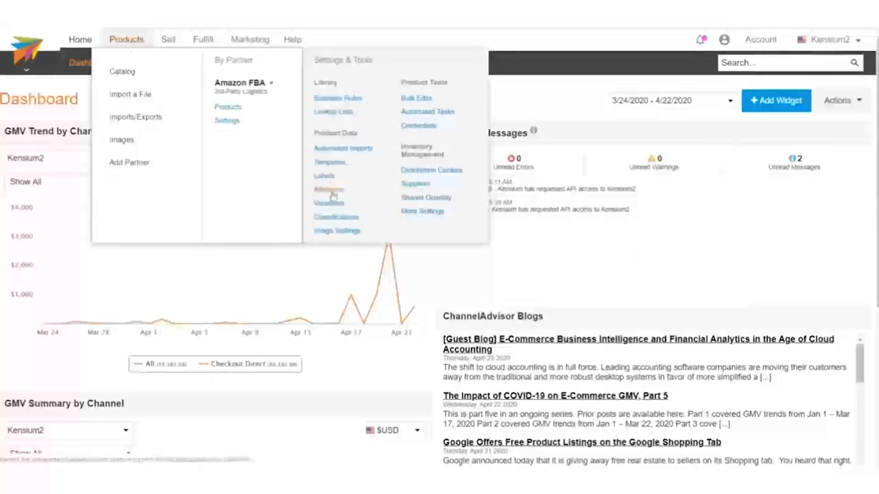
- From ChannelAdvisor's Image Settings, start a new image placement
click(358, 232)
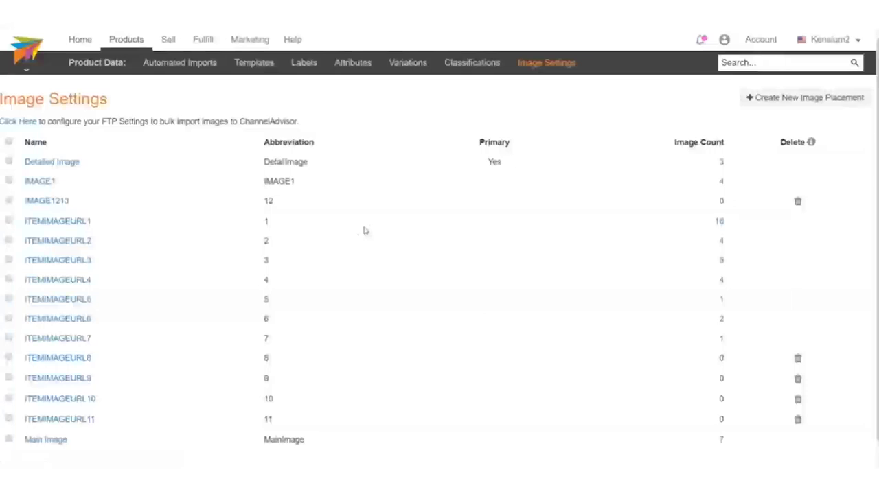
click(759, 100)
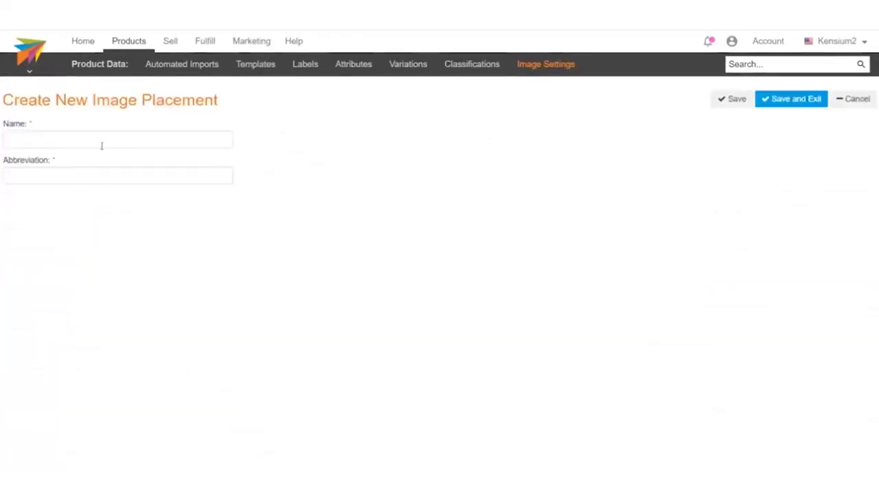
- Name the placement TOPIMAGE with abbreviation TOPIMG, then save and exit
click(101, 140)
text(TO)
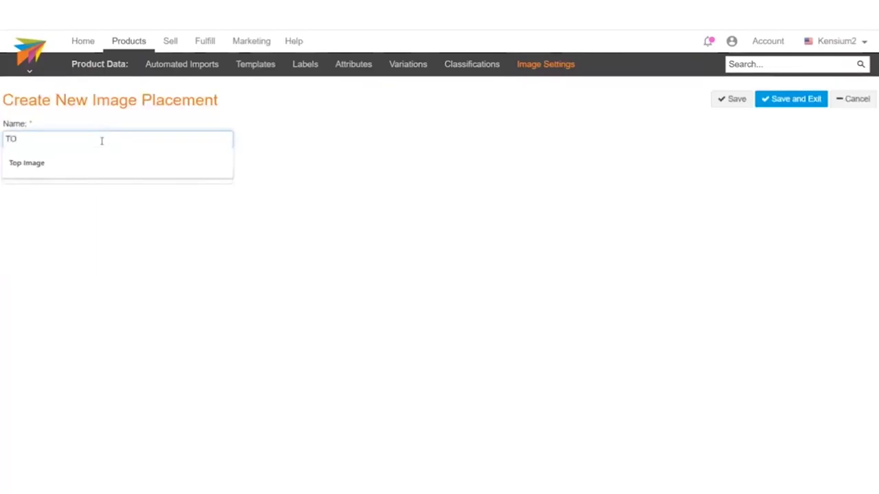
text(PIMAGE)
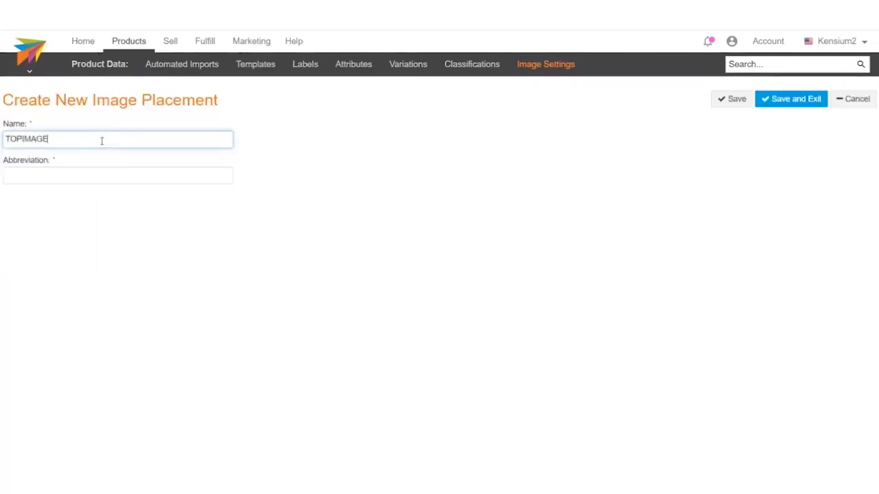
key(Tab)
text(TOPIMG)
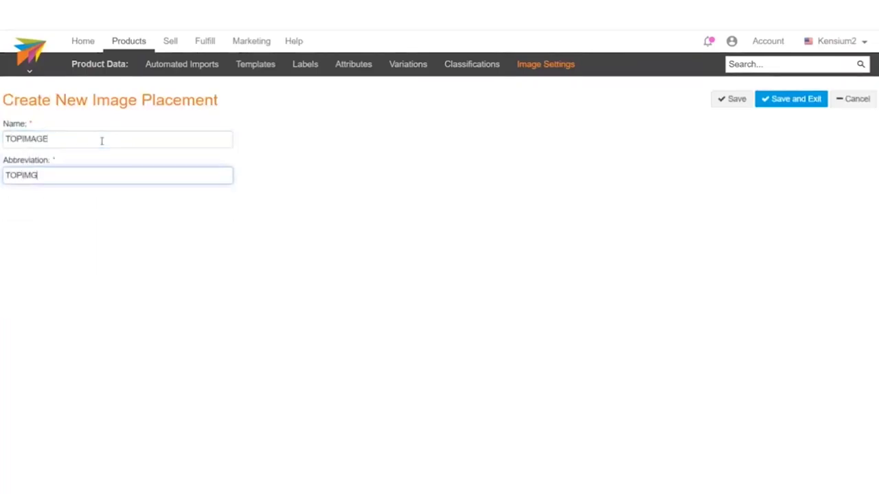
click(770, 102)
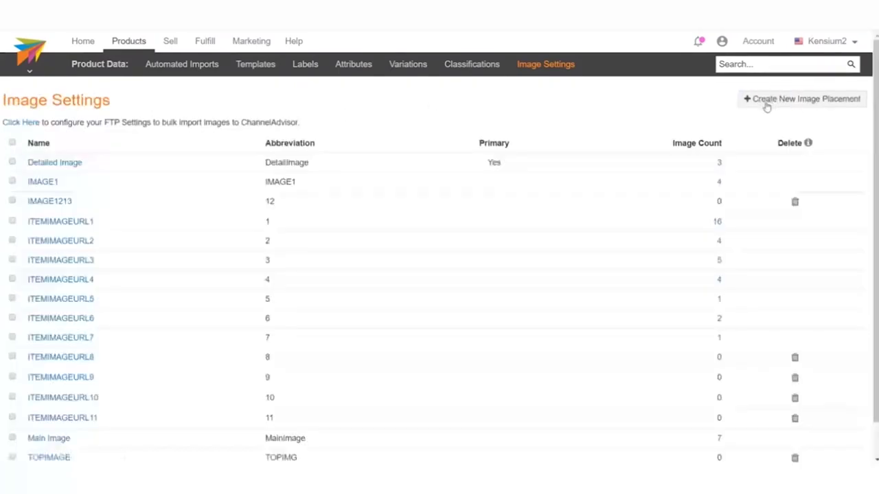
- Go to ChannelAdvisor Image Placements Setup under Preferences in Acumatica
scroll(472, 209, down, 2)
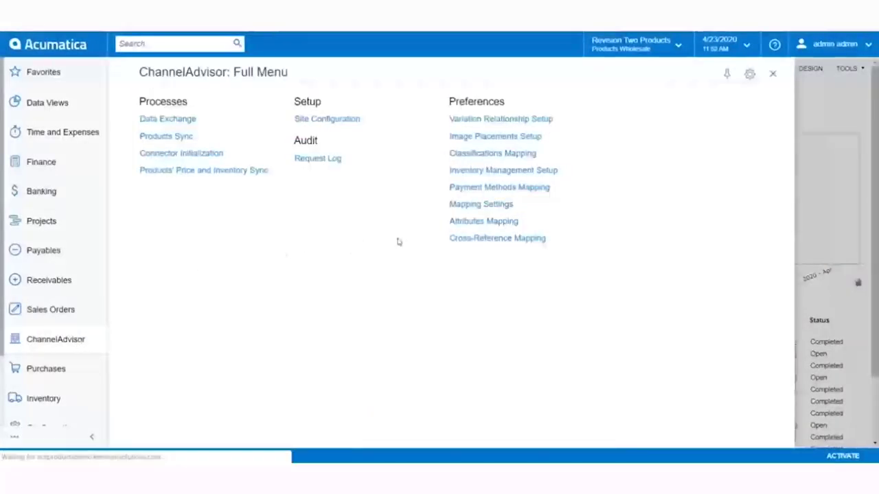
click(488, 135)
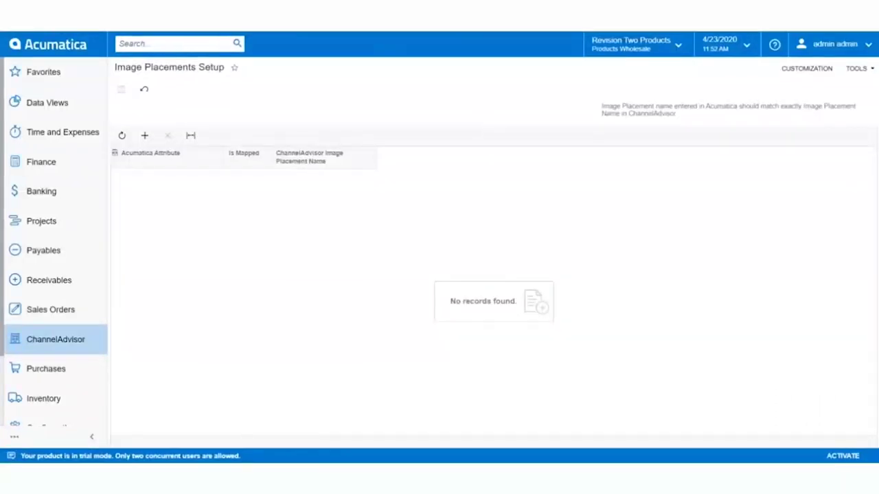
- Add a mapping of attribute TOPIMAGE to placement TOPIMAGE, tick Is Mapped, and save
click(144, 135)
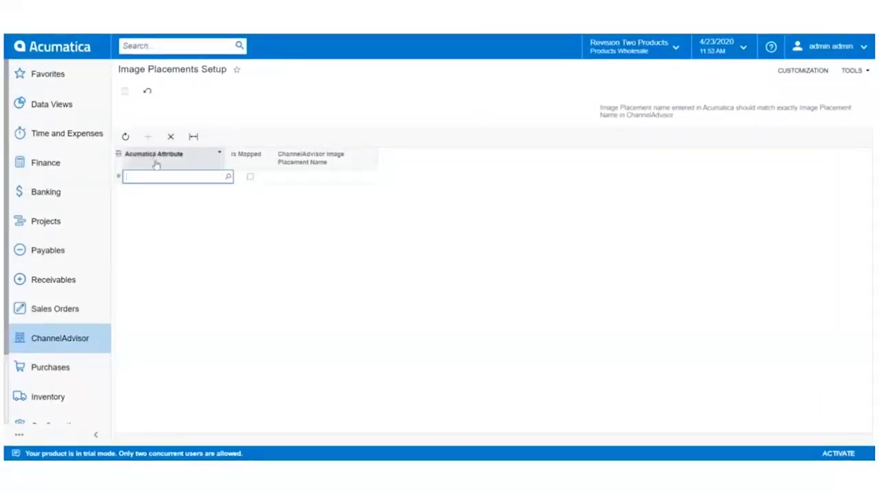
click(228, 177)
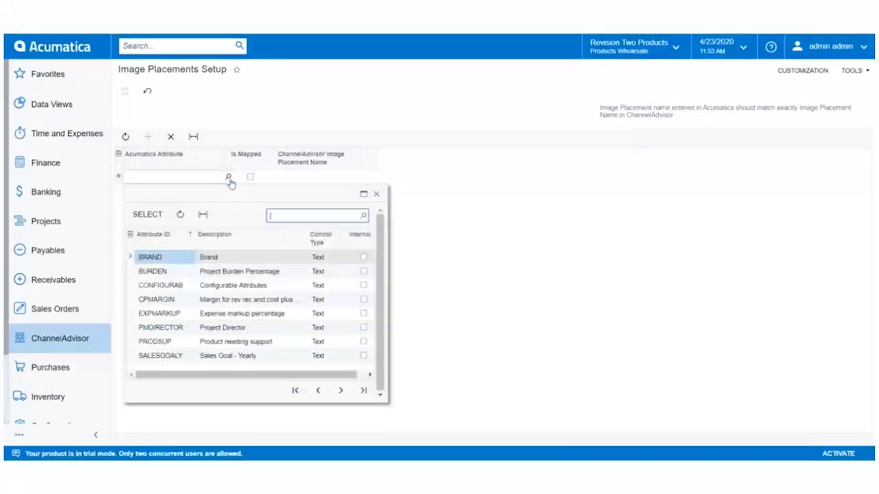
click(341, 390)
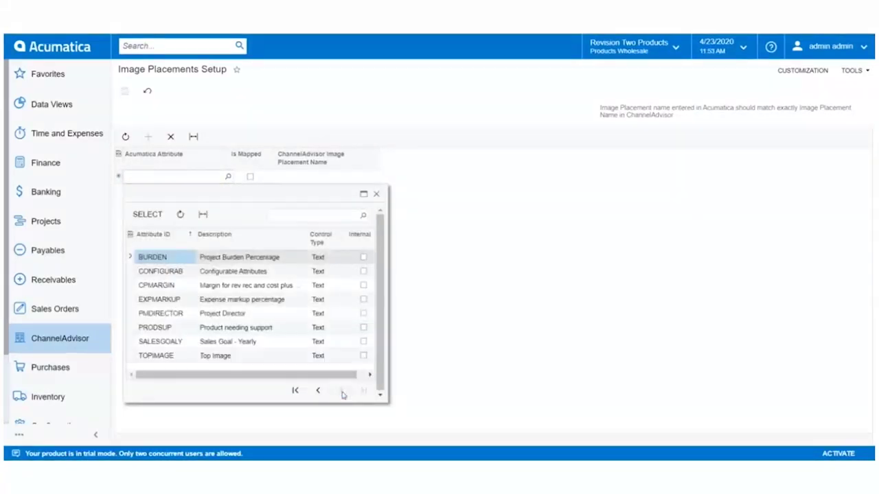
double_click(214, 357)
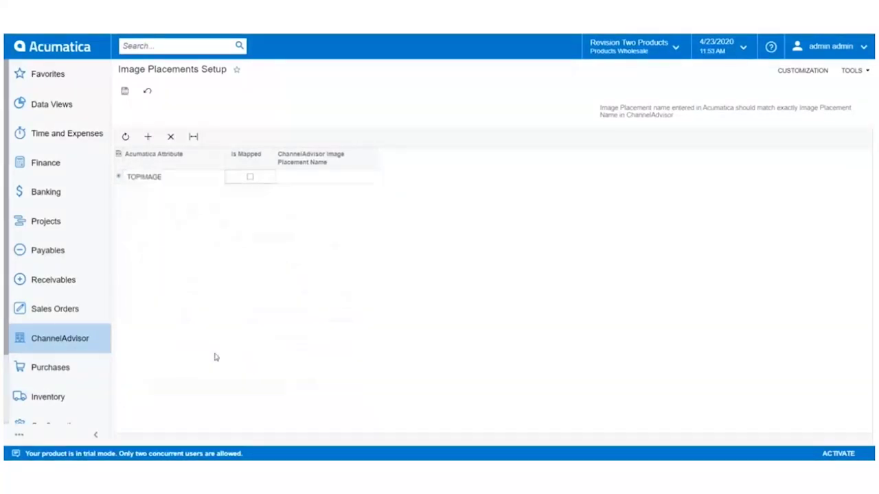
click(293, 177)
text(TOP)
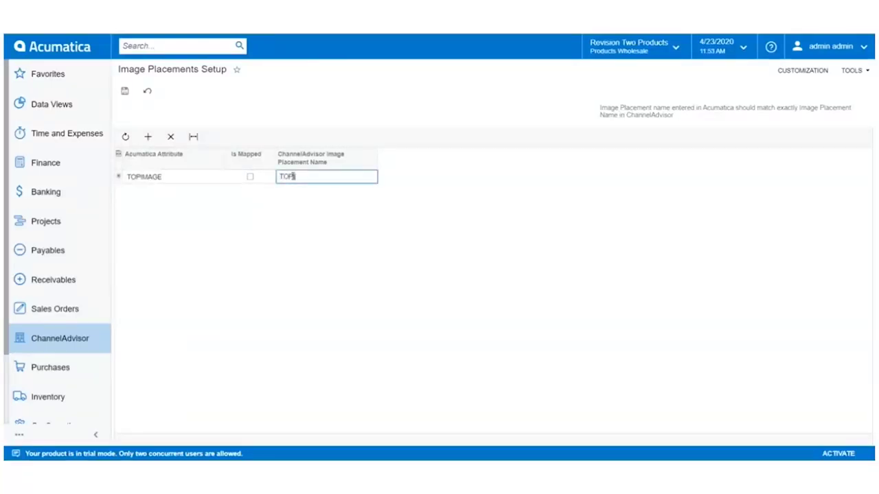
text(IMAGE)
key(Return)
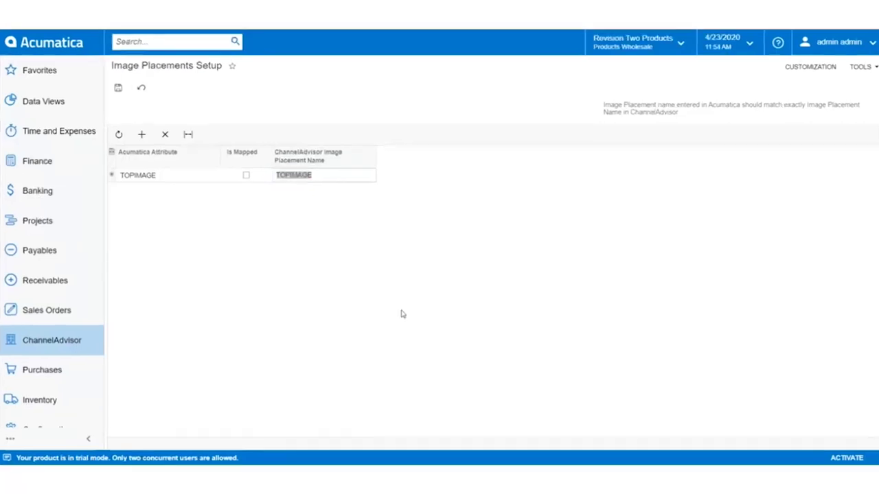
click(246, 177)
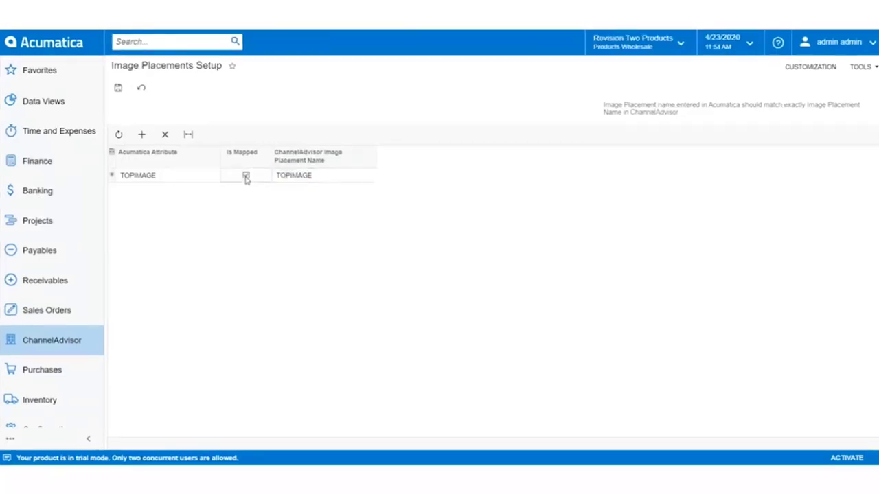
click(118, 88)
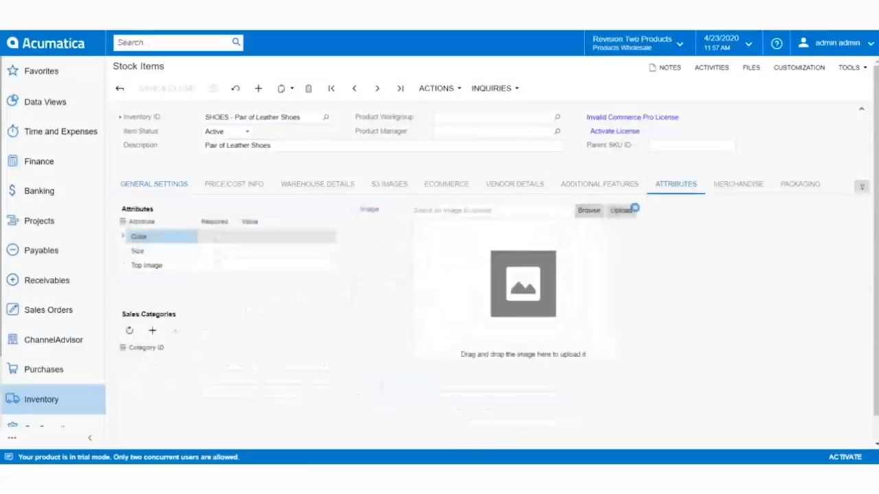
- Paste the shoe image's .jpeg URL into SHOES' Top Image attribute value and save
click(180, 267)
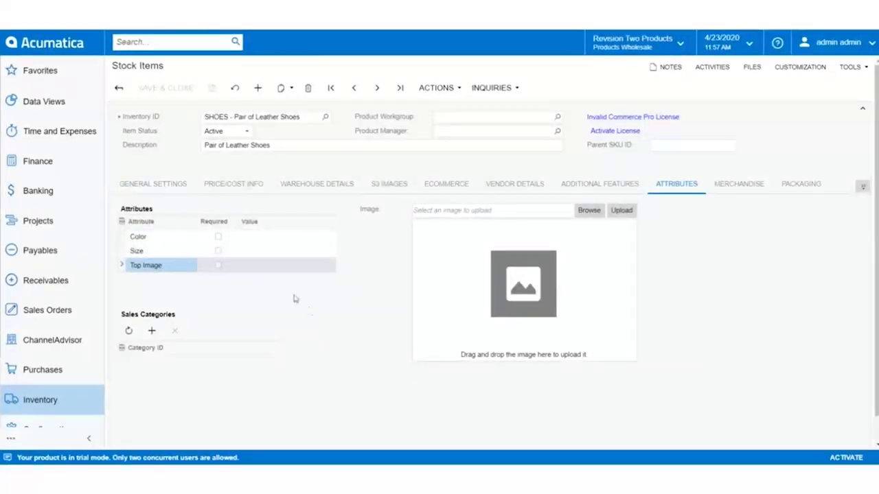
click(258, 267)
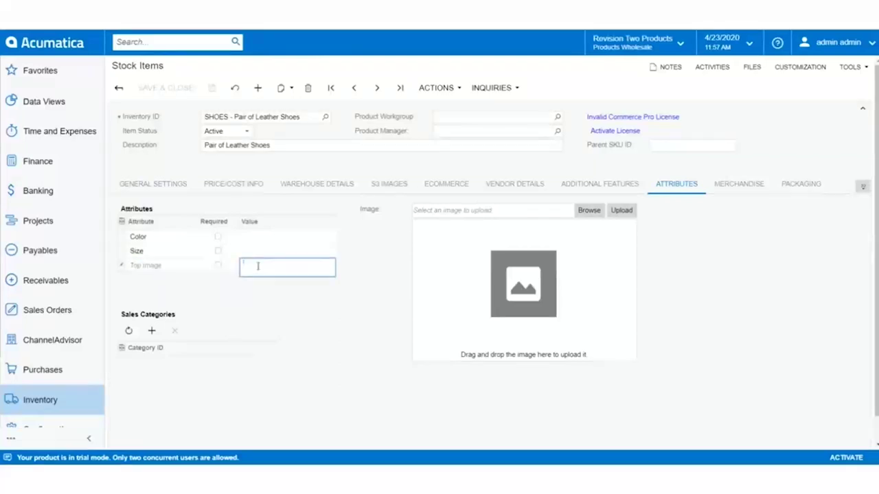
text(https://thpfashion.files.wordpress.com/2013/07/1the-left-shoe-company-the-bradley-550.jpeg)
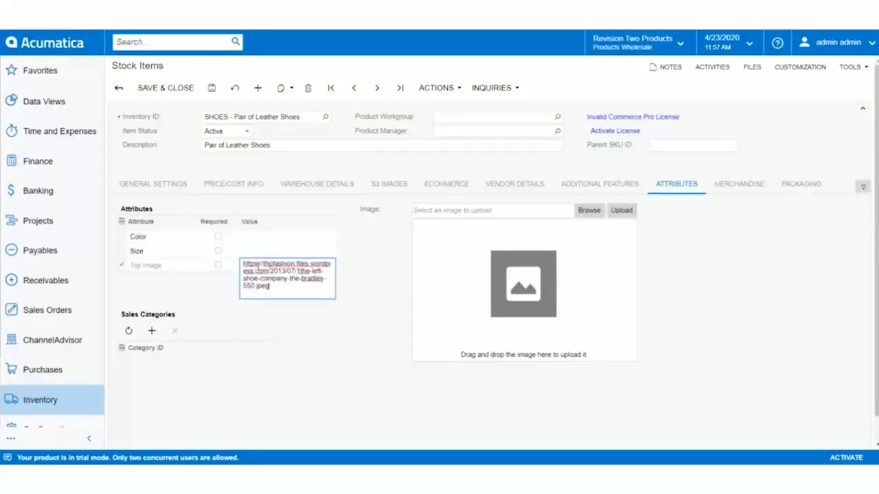
click(287, 311)
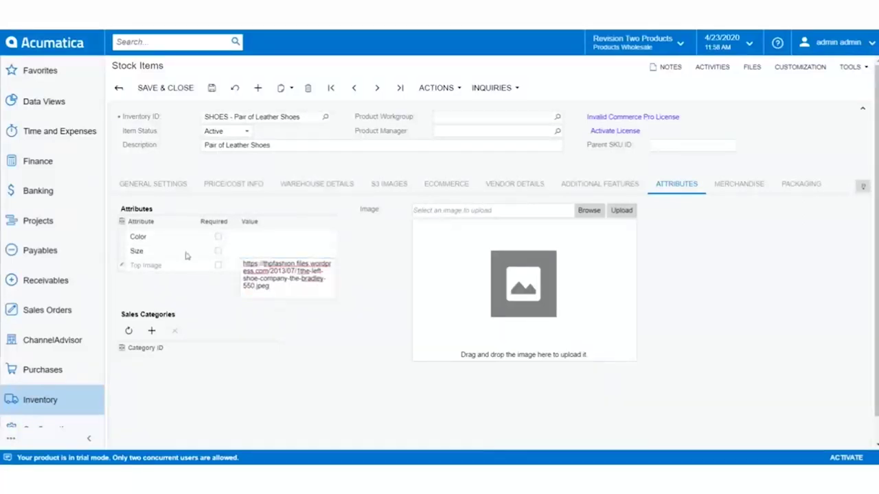
click(211, 91)
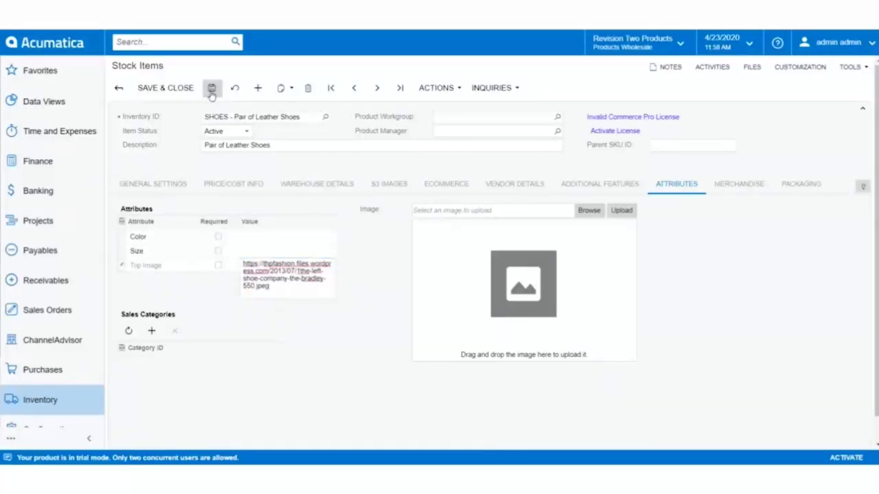